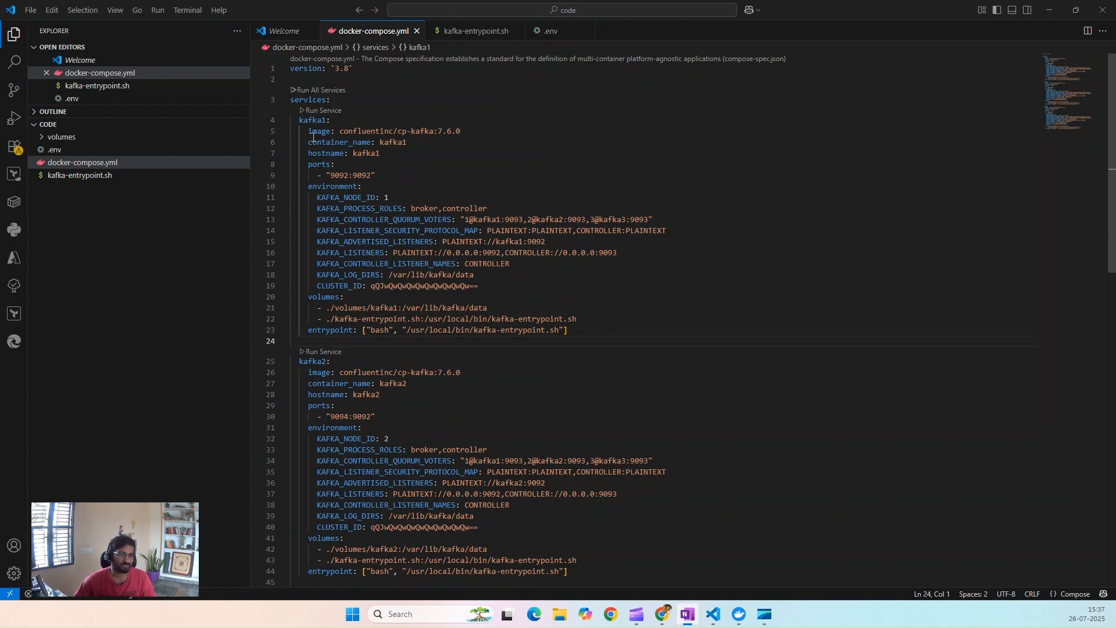
{"action": "scroll", "coordinate": [390, 416], "scroll_direction": "down", "scroll_amount": 4}
{"action": "scroll", "coordinate": [389, 416], "scroll_direction": "down", "scroll_amount": 3}
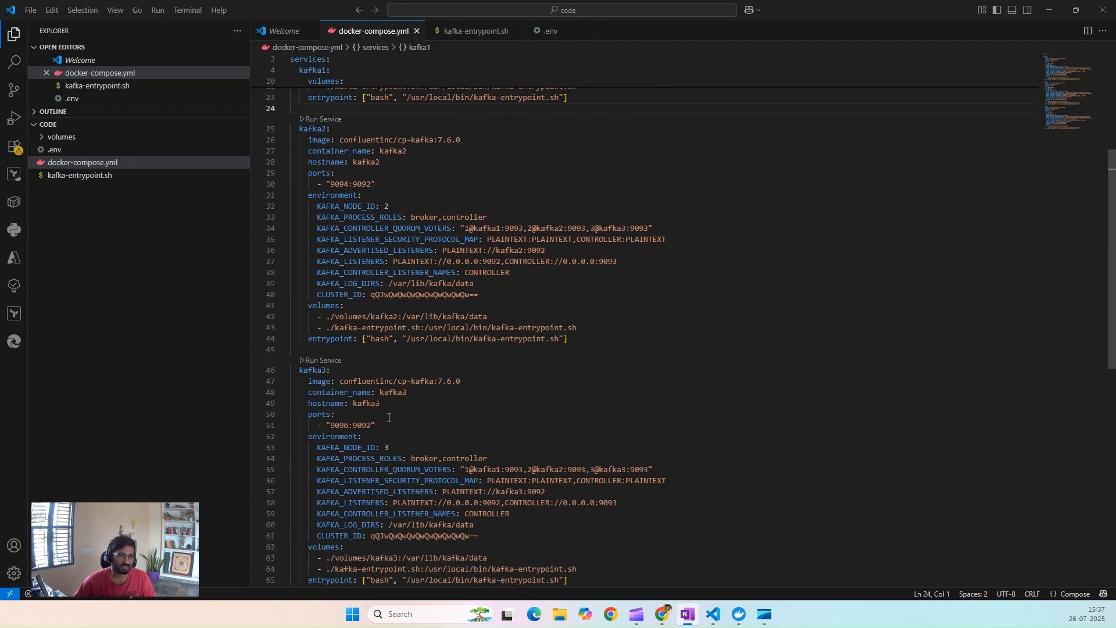
{"action": "scroll", "coordinate": [439, 313], "scroll_direction": "up", "scroll_amount": 7}
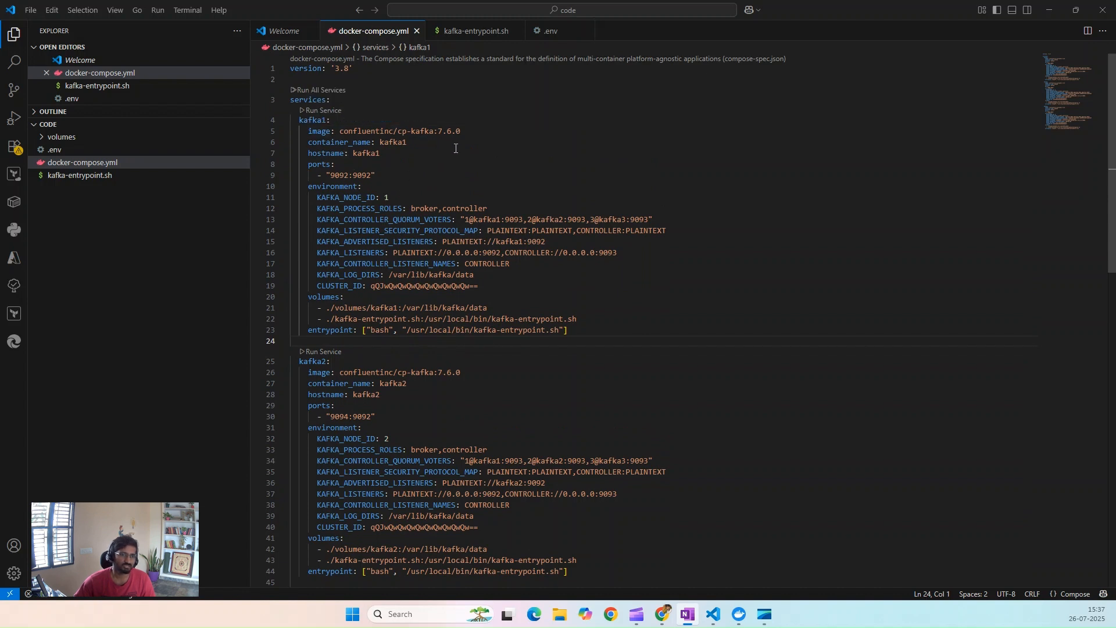
{"action": "left_click", "coordinate": [381, 154]}
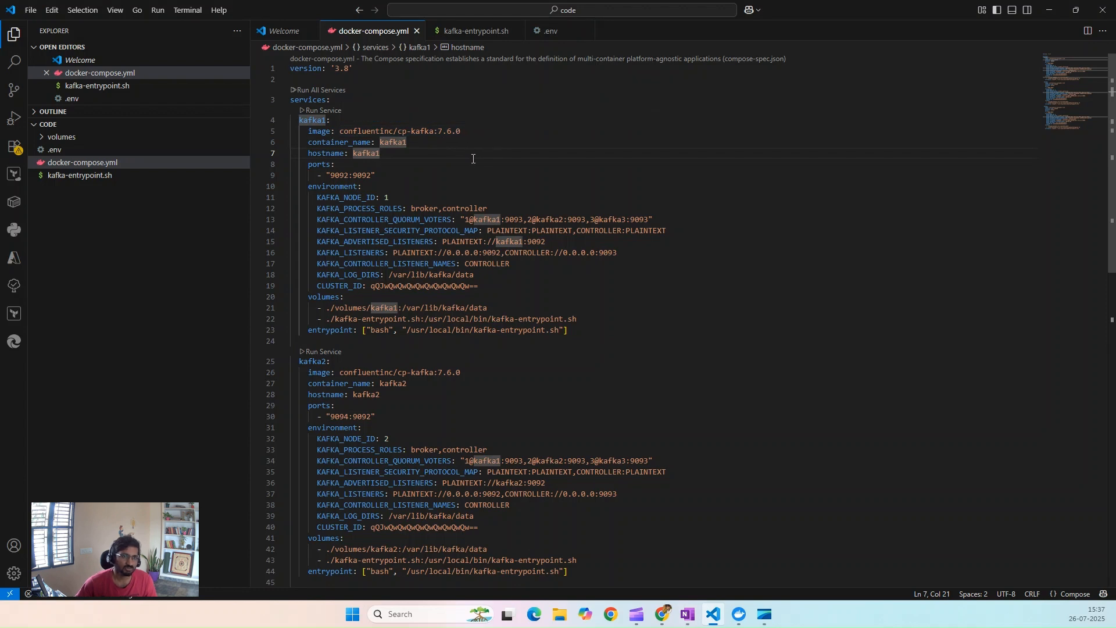
{"action": "left_click", "coordinate": [452, 176]}
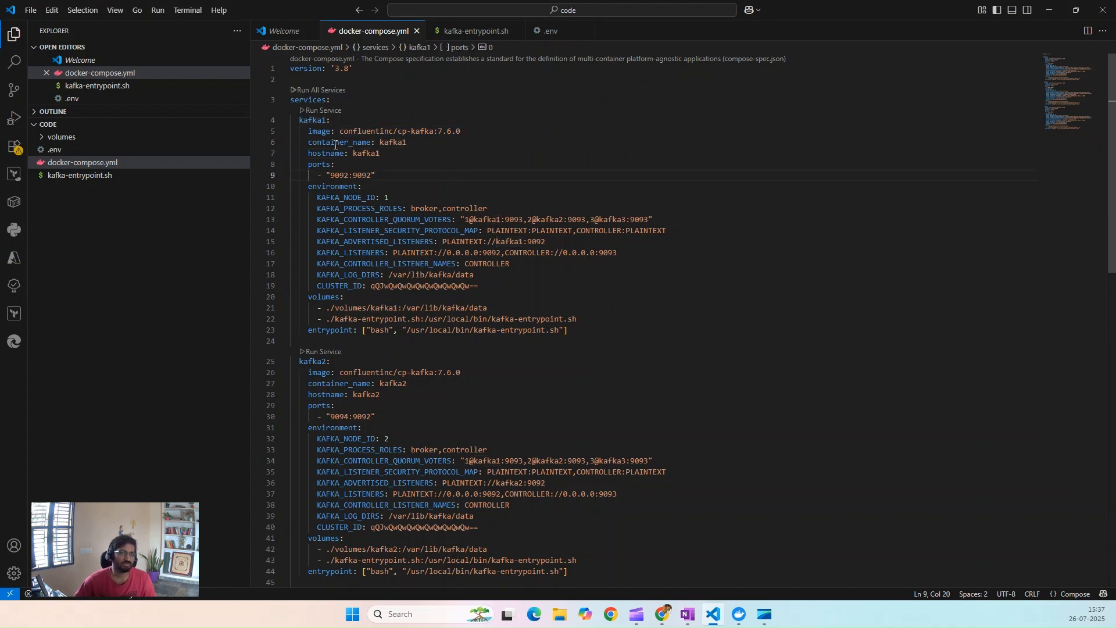
{"action": "double_click", "coordinate": [392, 142]}
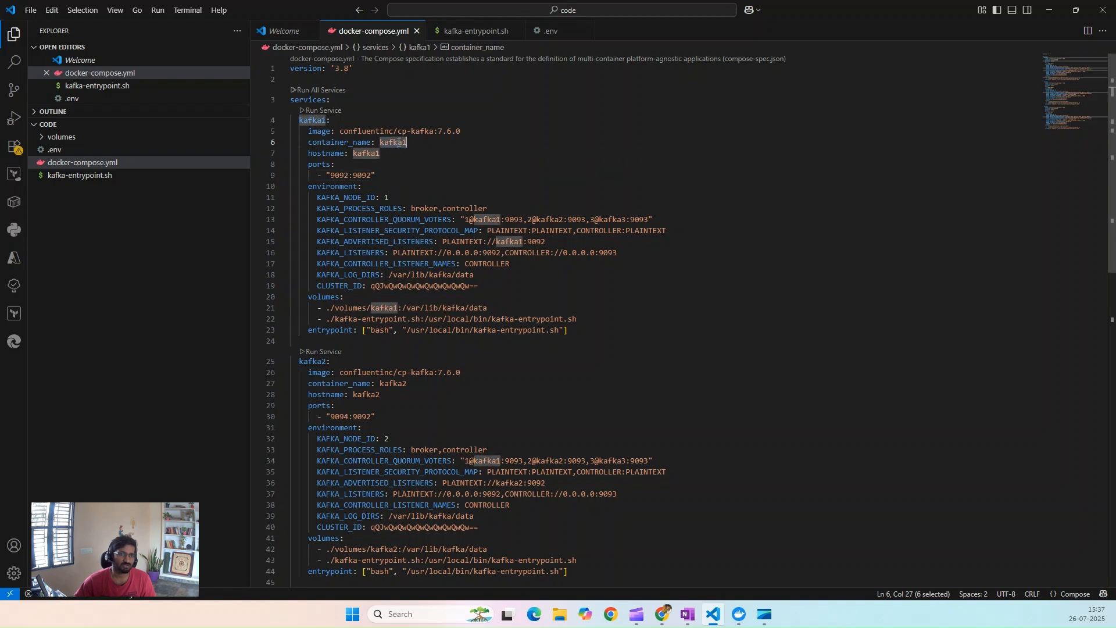
{"action": "double_click", "coordinate": [400, 231]}
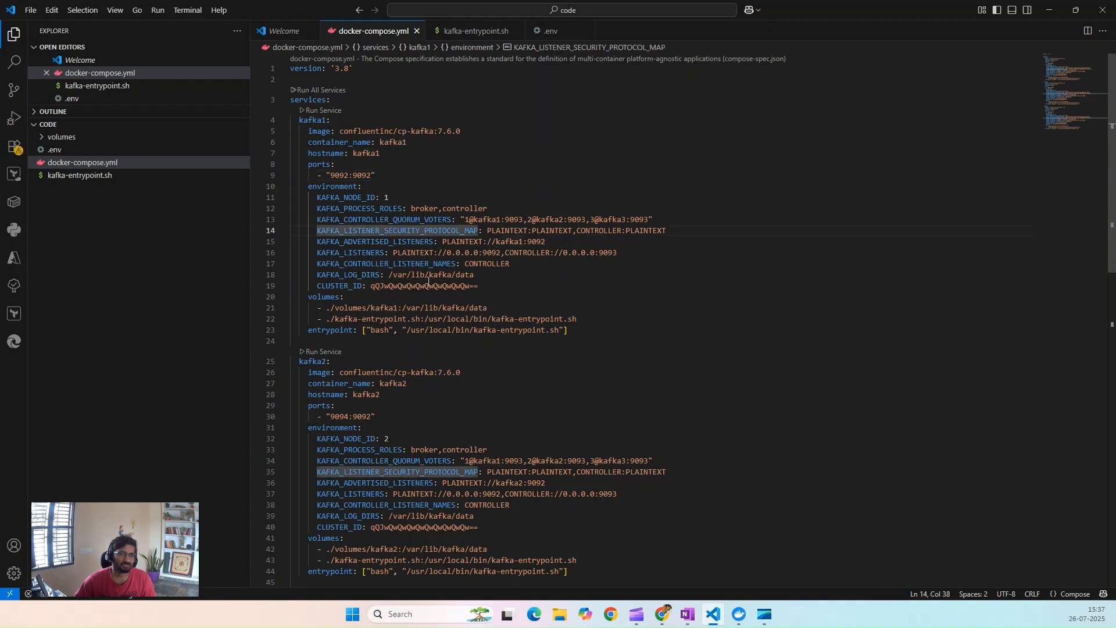
{"action": "left_click_drag", "start_coordinate": [315, 197], "coordinate": [390, 199]}
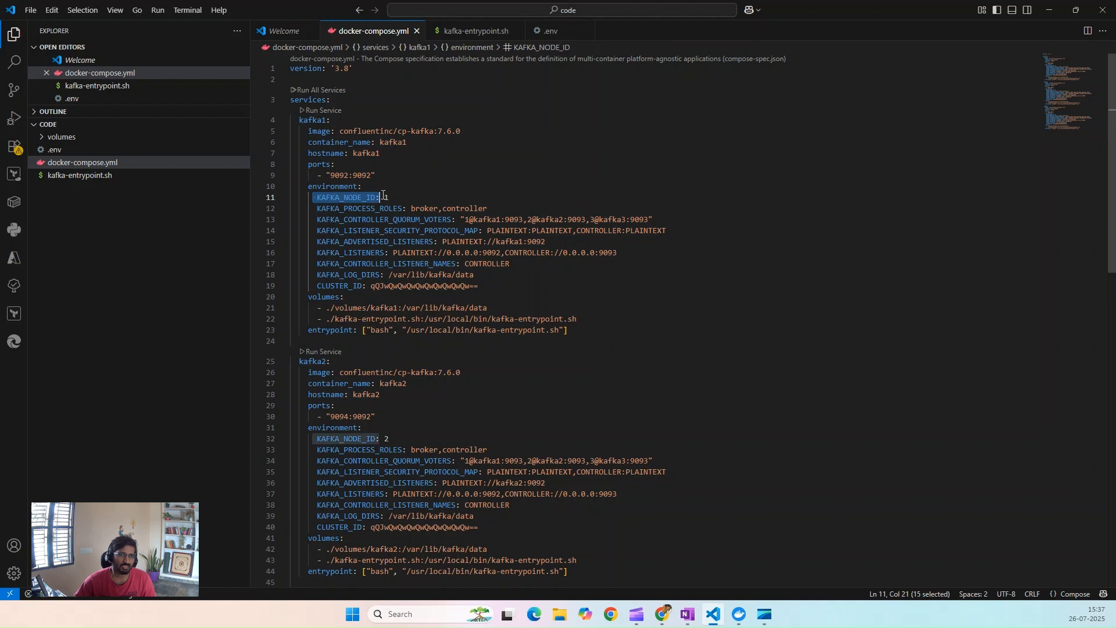
{"action": "left_click", "coordinate": [455, 208]}
{"action": "double_click", "coordinate": [386, 197]}
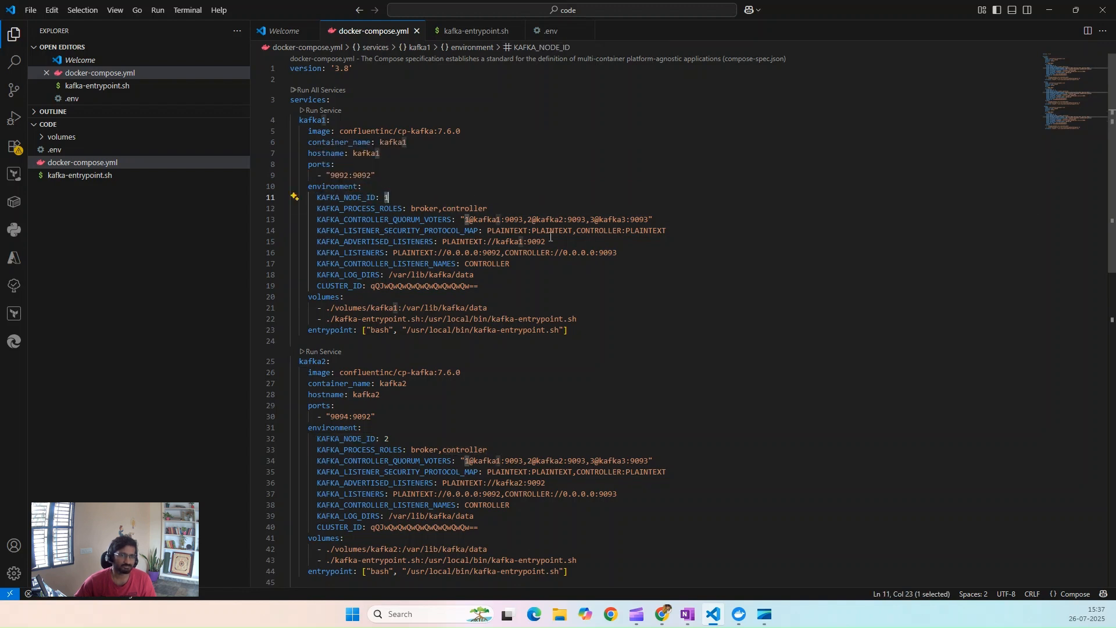
{"action": "key", "text": "Down"}
{"action": "key", "text": "End"}
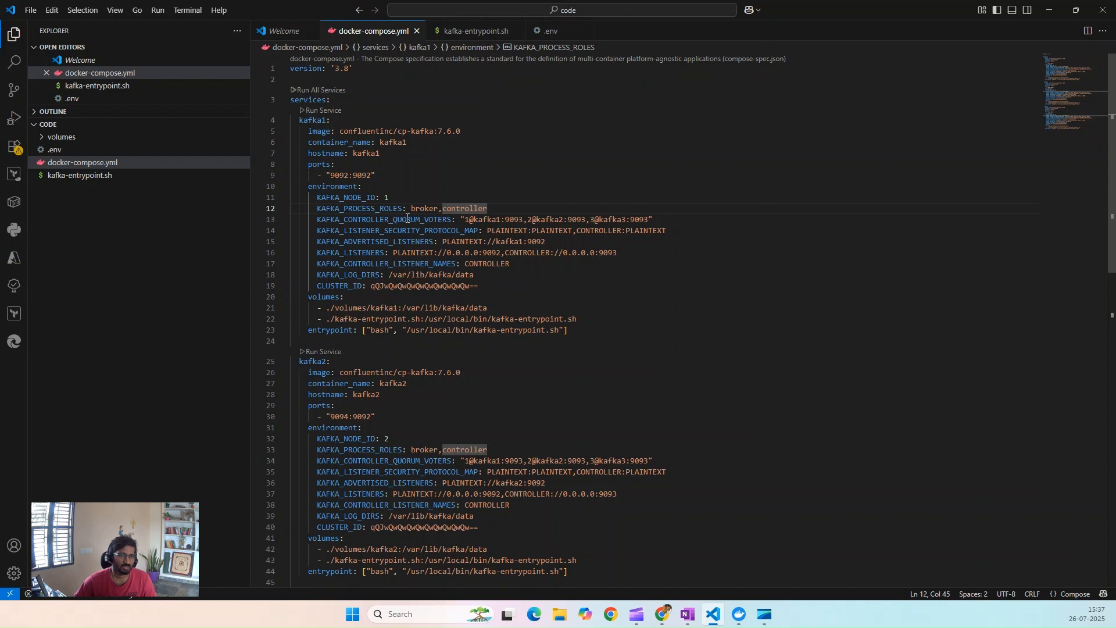
{"action": "double_click", "coordinate": [385, 222]}
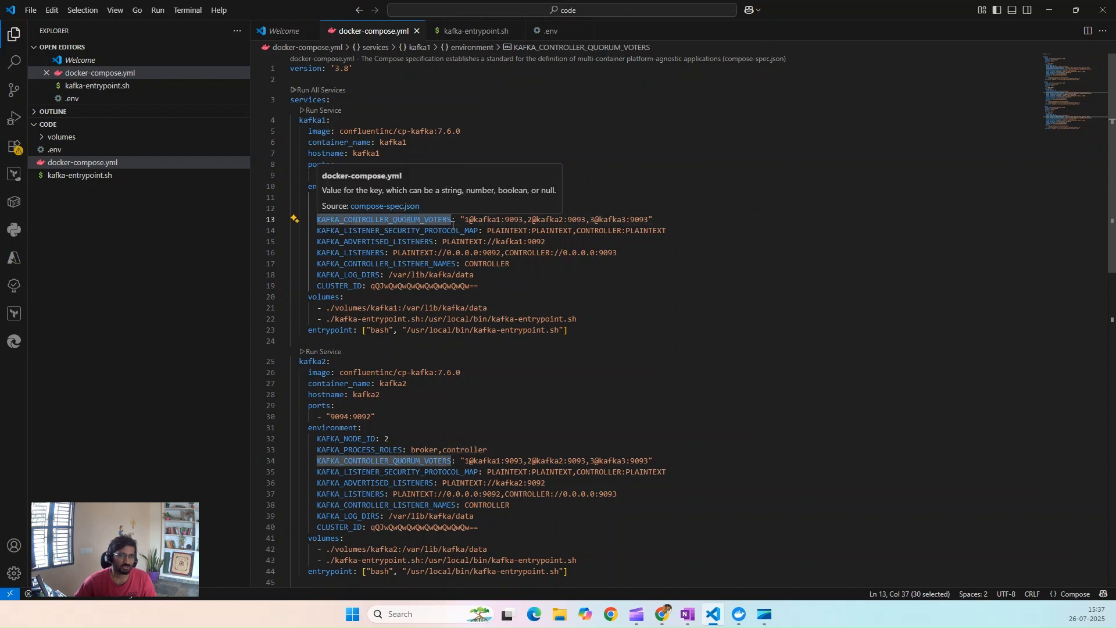
{"action": "mouse_move", "coordinate": [410, 219]}
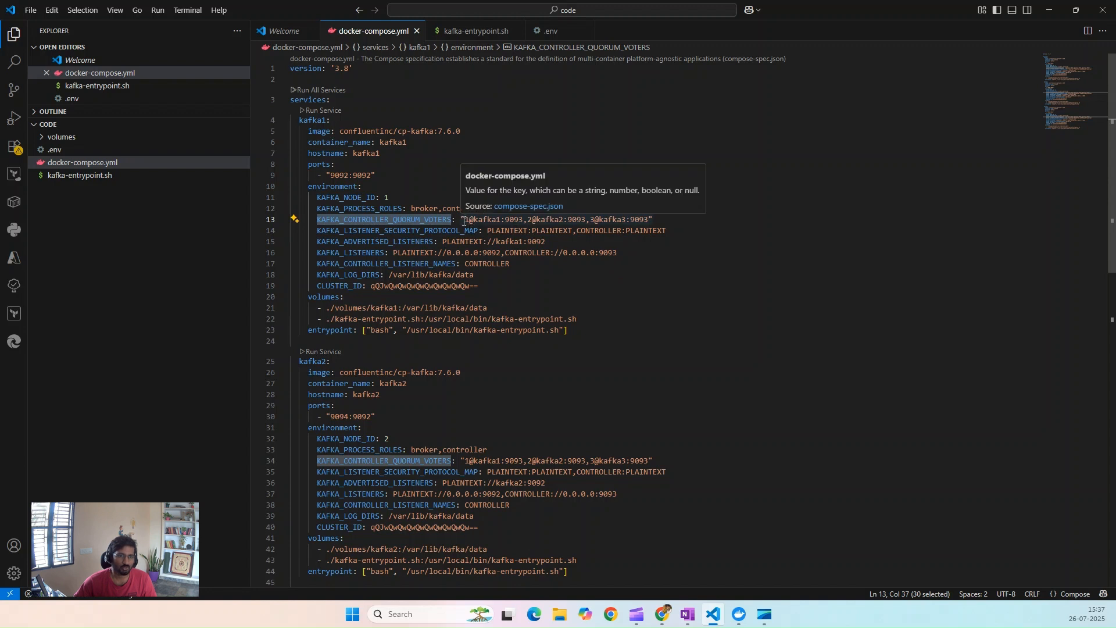
{"action": "left_click", "coordinate": [465, 221]}
{"action": "left_click", "coordinate": [484, 220]}
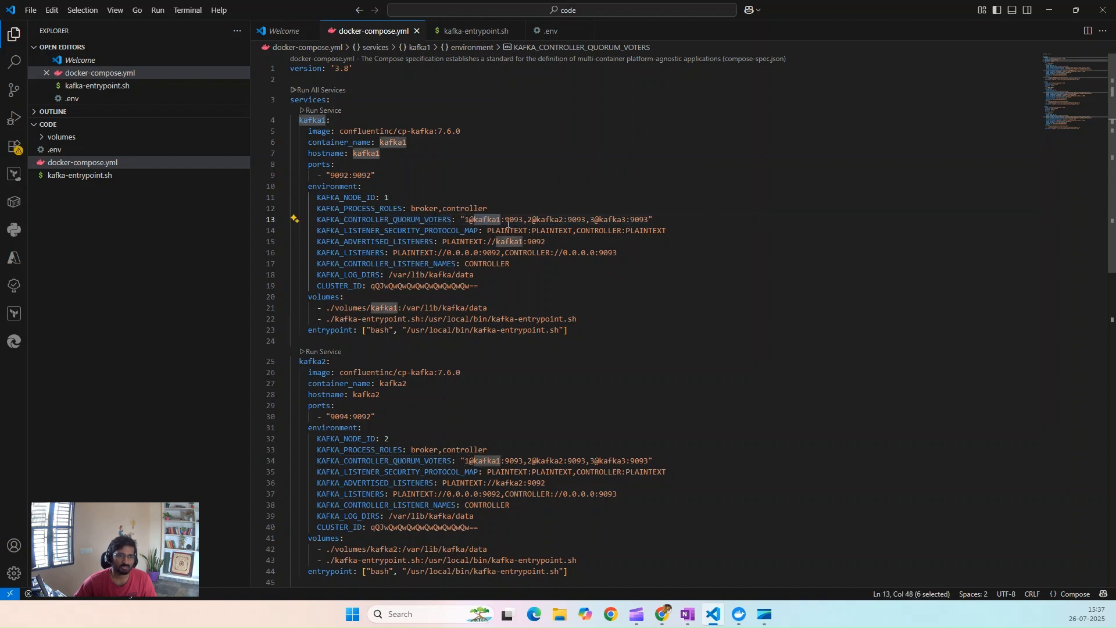
{"action": "left_click", "coordinate": [509, 220]}
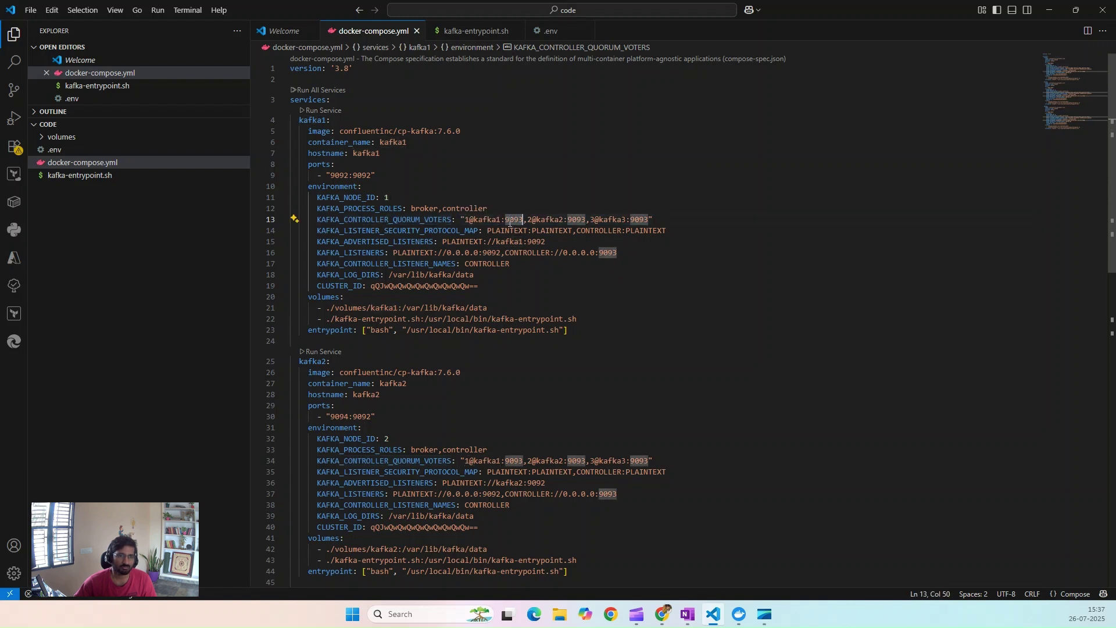
{"action": "left_click", "coordinate": [309, 165]}
{"action": "left_click_drag", "start_coordinate": [309, 165], "coordinate": [322, 165]}
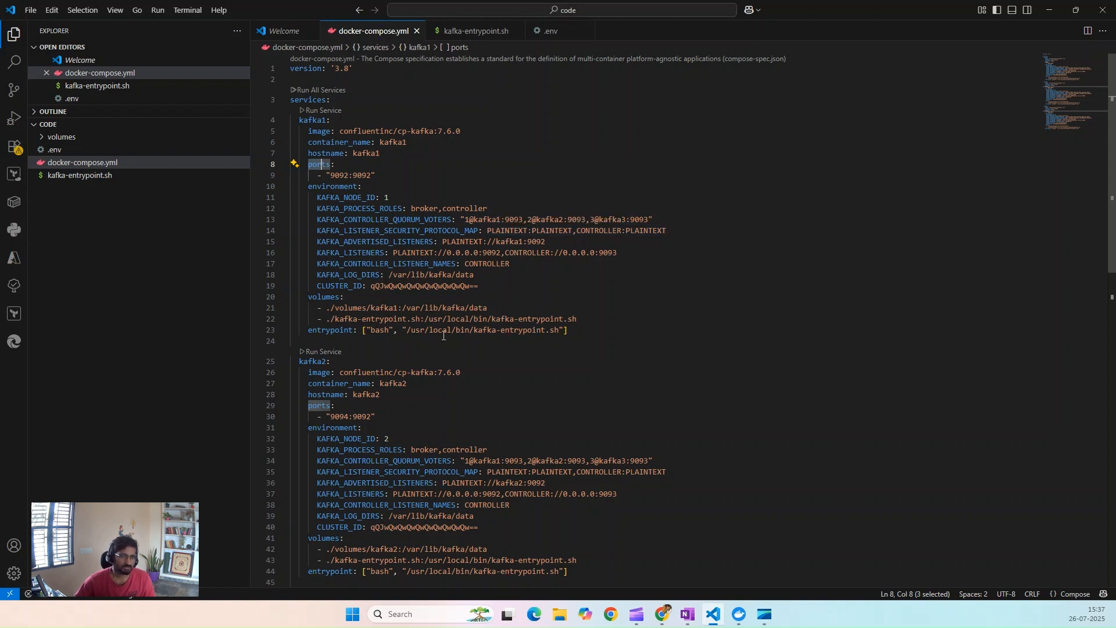
{"action": "scroll", "coordinate": [425, 256], "scroll_direction": "down", "scroll_amount": 2}
{"action": "scroll", "coordinate": [425, 255], "scroll_direction": "down", "scroll_amount": 2}
{"action": "scroll", "coordinate": [425, 256], "scroll_direction": "down", "scroll_amount": 1}
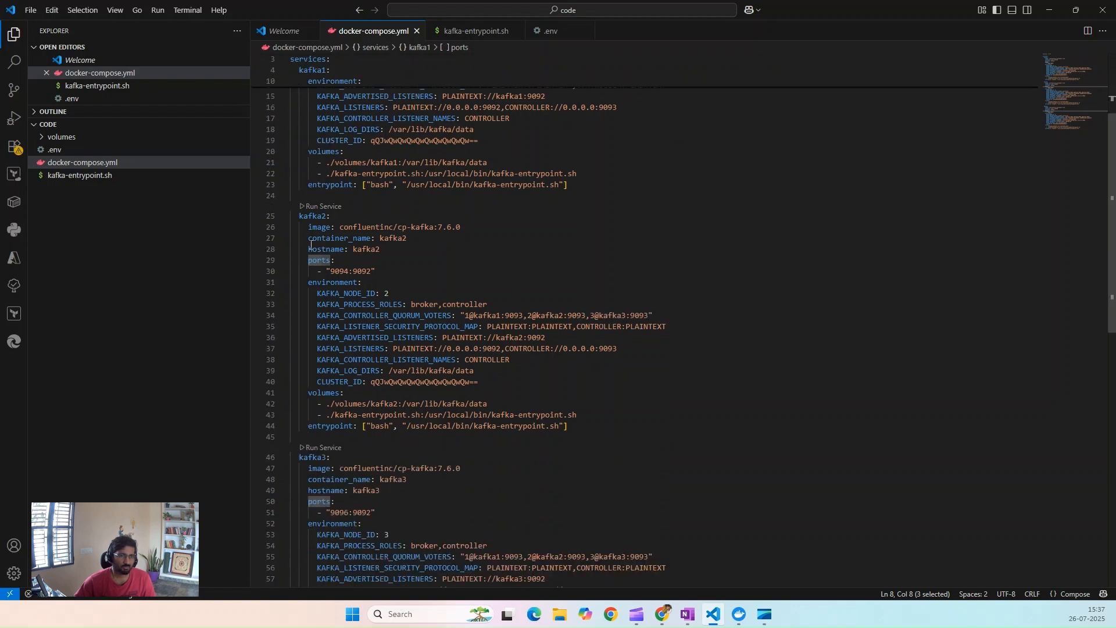
{"action": "scroll", "coordinate": [333, 245], "scroll_direction": "down", "scroll_amount": 2}
{"action": "scroll", "coordinate": [315, 352], "scroll_direction": "down", "scroll_amount": 2}
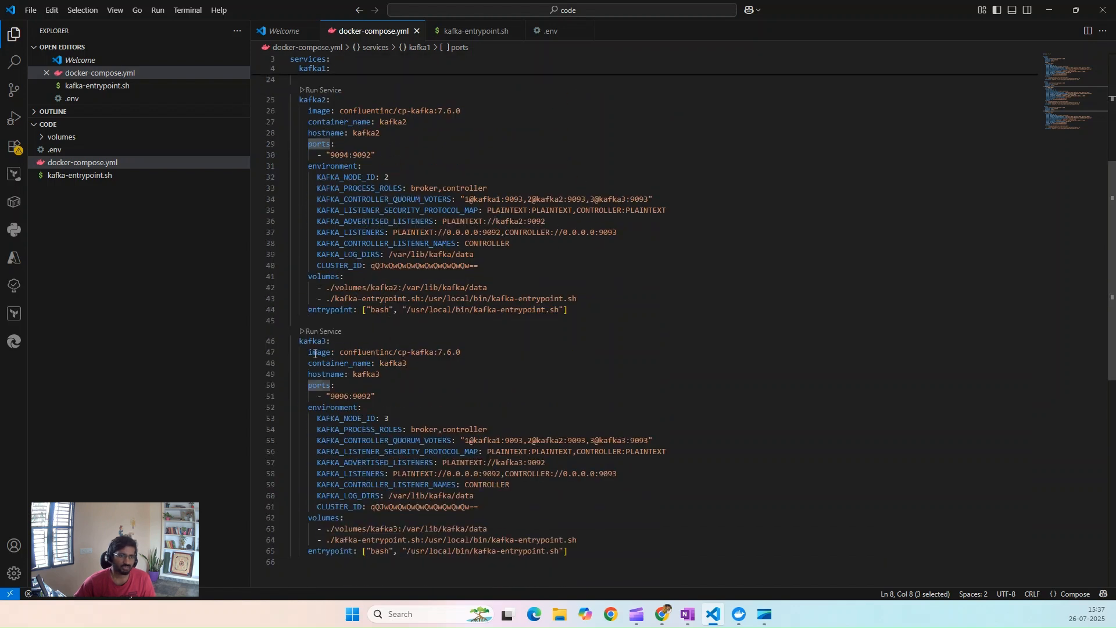
{"action": "scroll", "coordinate": [486, 449], "scroll_direction": "down", "scroll_amount": 5}
{"action": "scroll", "coordinate": [486, 448], "scroll_direction": "up", "scroll_amount": 5}
{"action": "scroll", "coordinate": [486, 451], "scroll_direction": "up", "scroll_amount": 4}
{"action": "scroll", "coordinate": [484, 447], "scroll_direction": "up", "scroll_amount": 4}
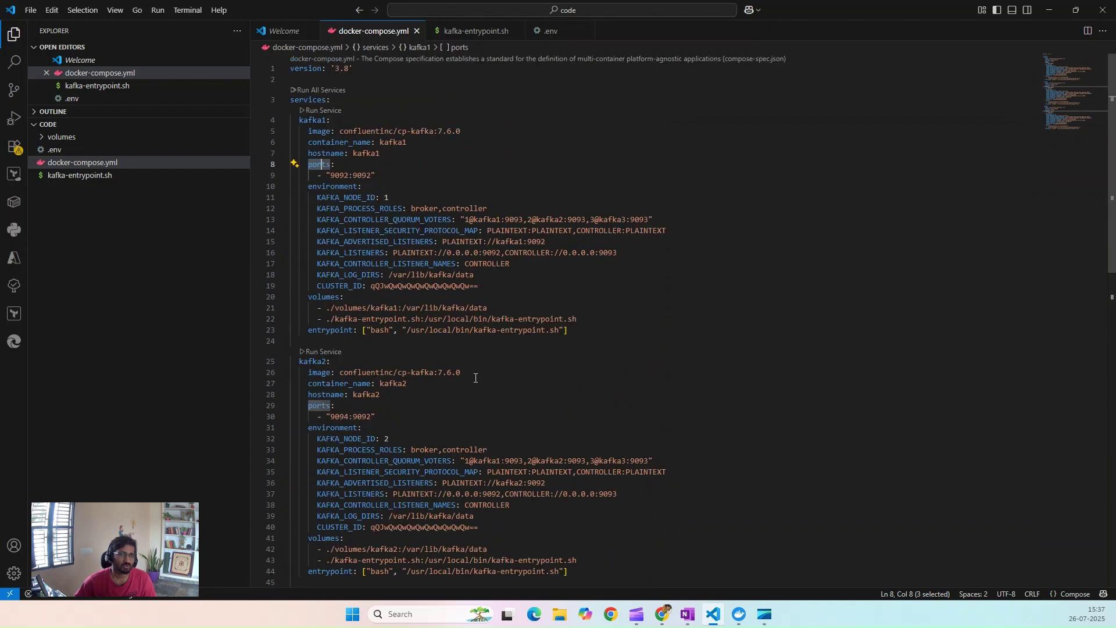
- Run docker-compose up -d in a new terminal to start kafka1, kafka2 and kafka3
{"action": "left_click", "coordinate": [195, 19]}
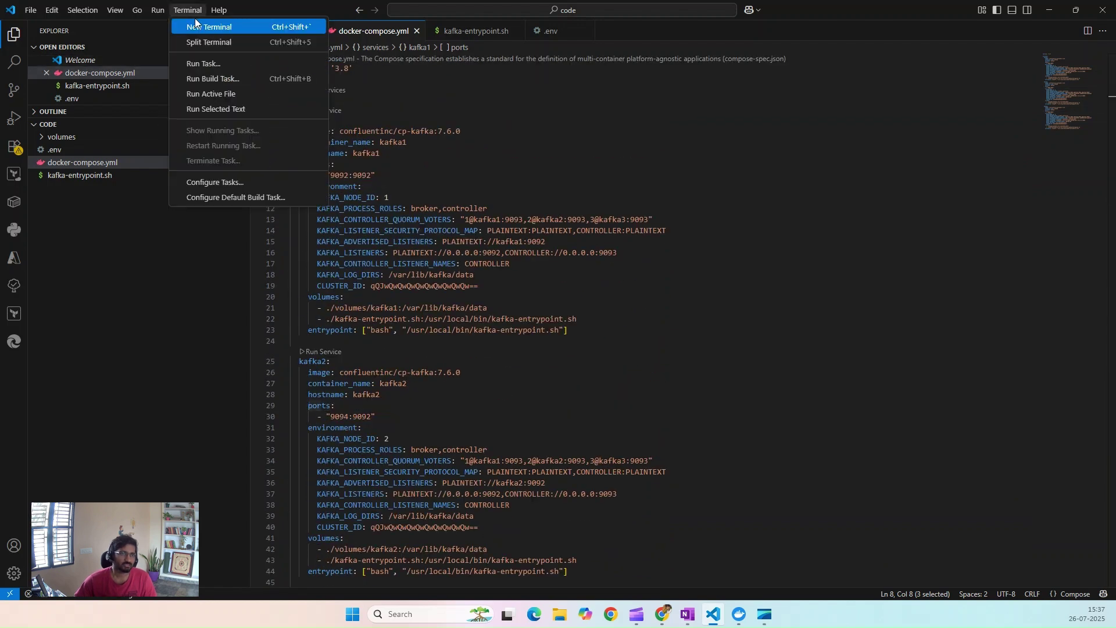
{"action": "left_click", "coordinate": [244, 28]}
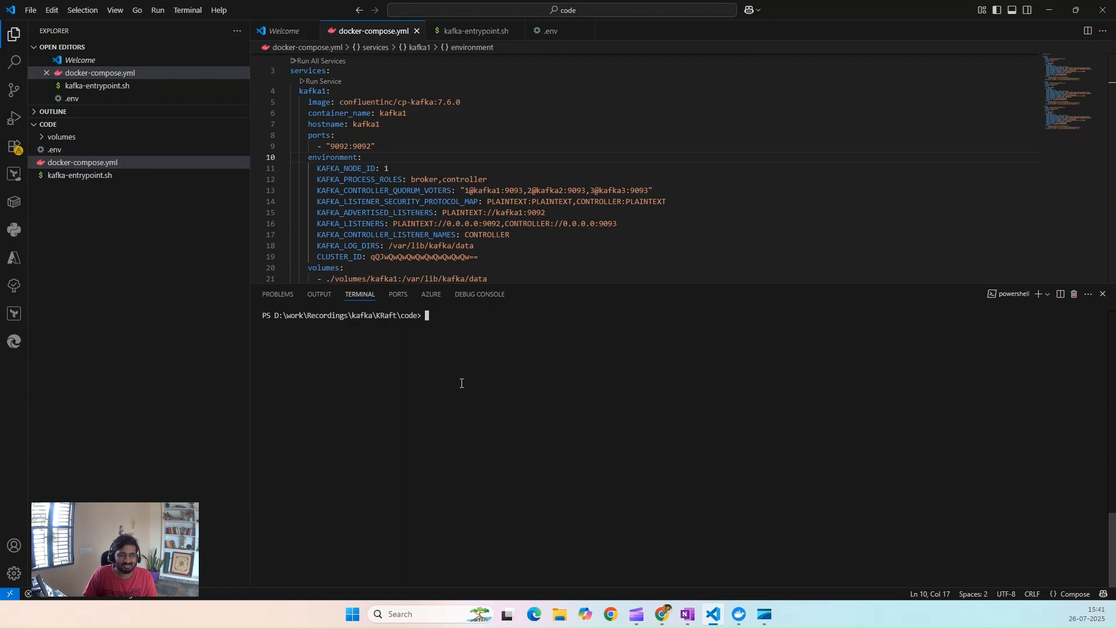
{"action": "type", "text": "do"}
{"action": "type", "text": "cker-comp"}
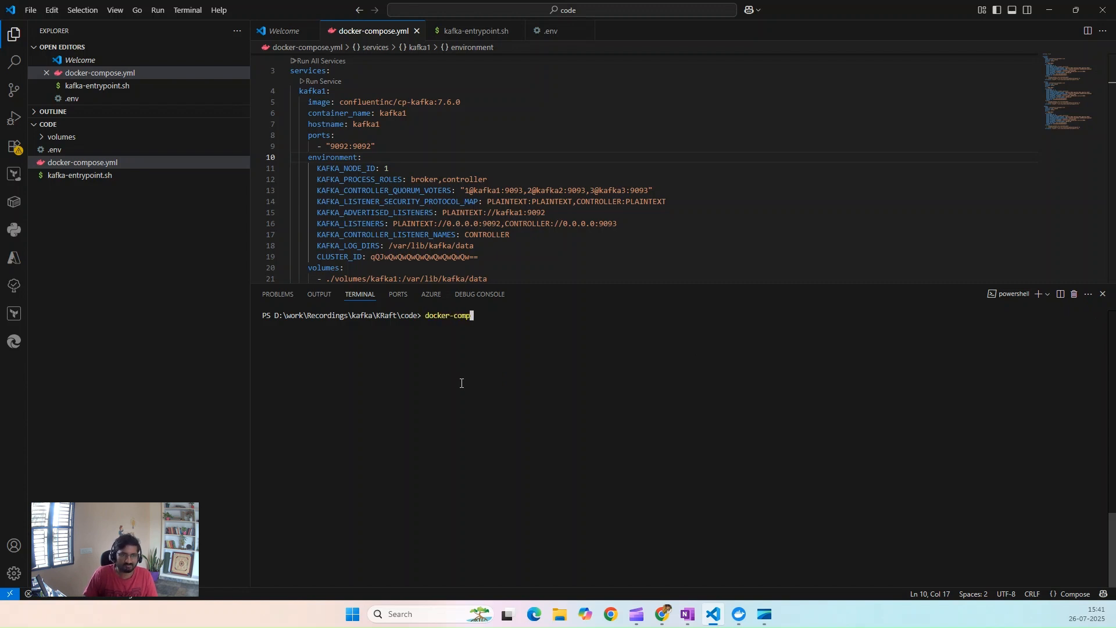
{"action": "type", "text": "ose "}
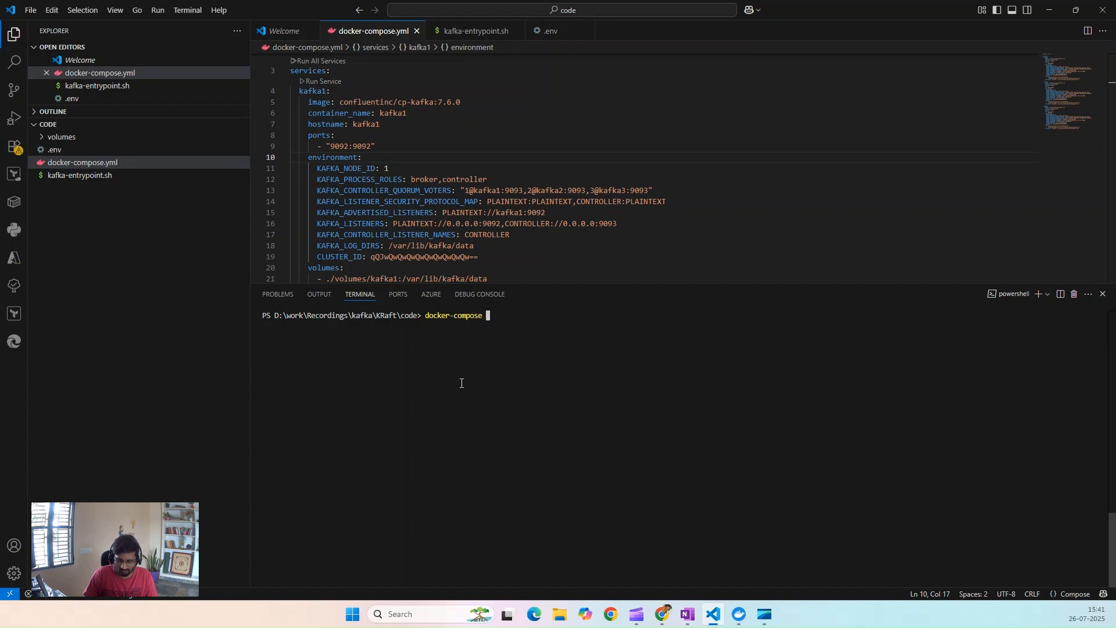
{"action": "type", "text": "up "}
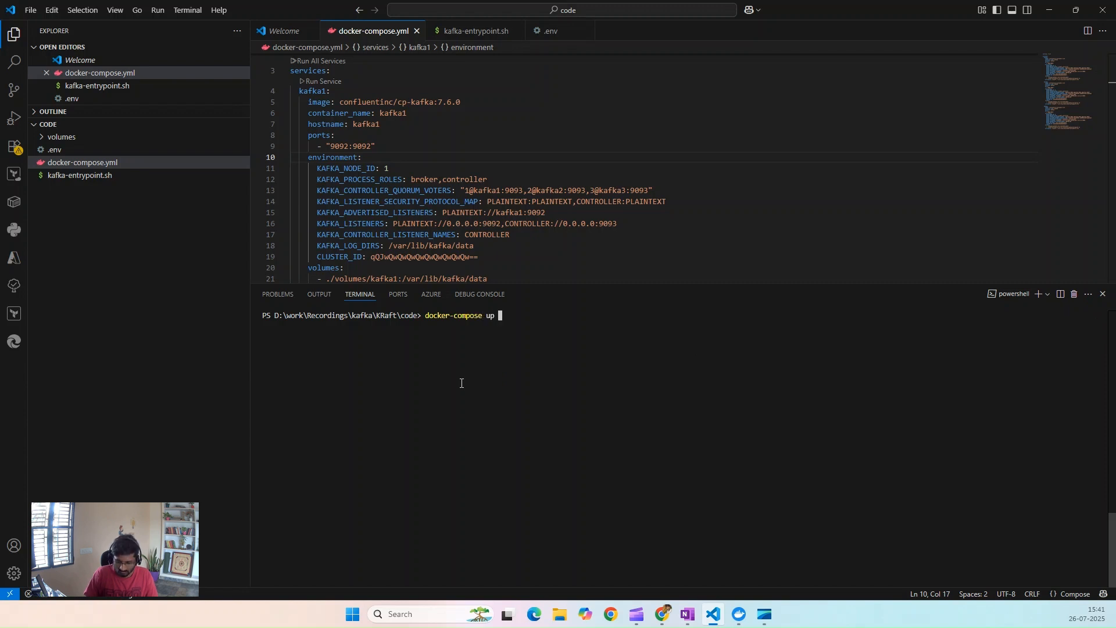
{"action": "type", "text": "-d"}
{"action": "key", "text": "Return"}
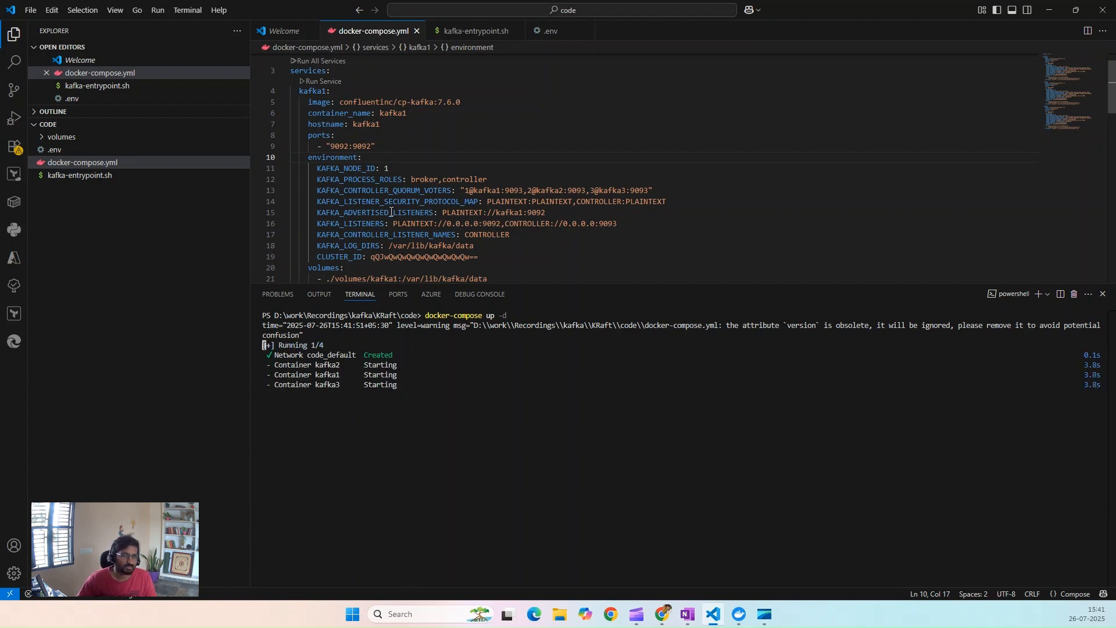
{"action": "scroll", "coordinate": [432, 212], "scroll_direction": "down", "scroll_amount": 3}
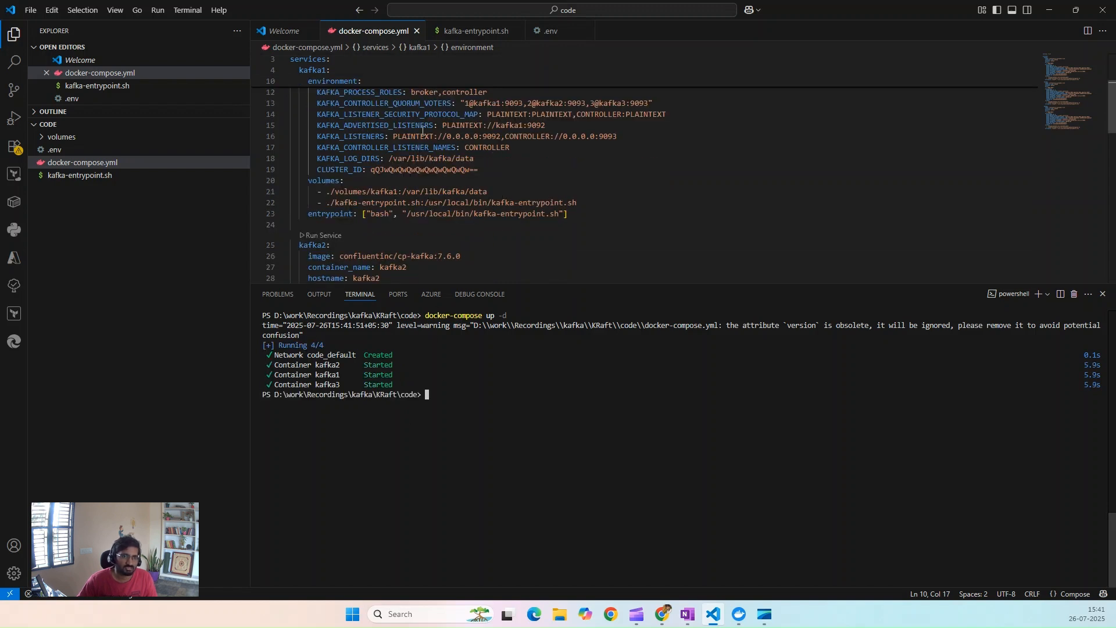
{"action": "scroll", "coordinate": [574, 203], "scroll_direction": "down", "scroll_amount": 3}
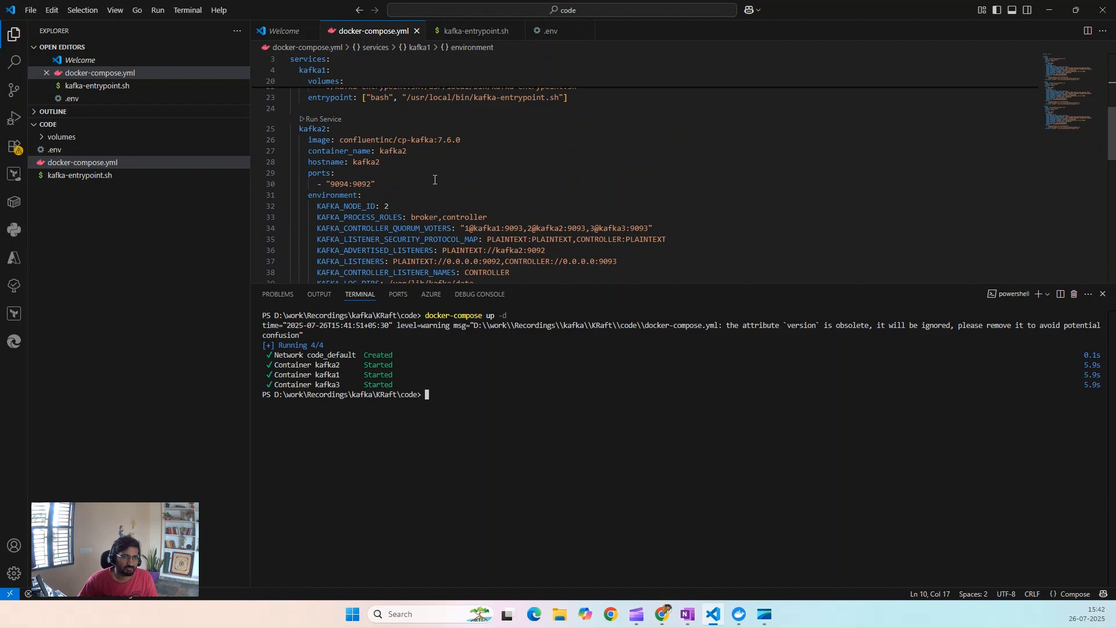
{"action": "scroll", "coordinate": [517, 211], "scroll_direction": "up", "scroll_amount": 4}
{"action": "scroll", "coordinate": [517, 211], "scroll_direction": "up", "scroll_amount": 2}
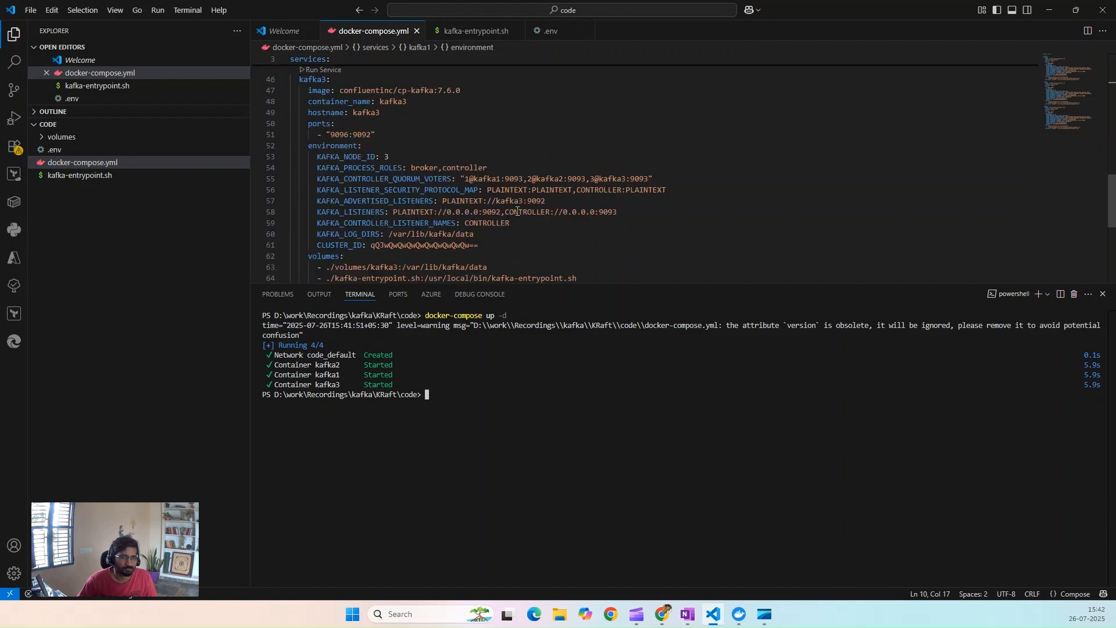
{"action": "scroll", "coordinate": [519, 213], "scroll_direction": "down", "scroll_amount": 1}
{"action": "scroll", "coordinate": [520, 216], "scroll_direction": "down", "scroll_amount": 5}
{"action": "scroll", "coordinate": [519, 217], "scroll_direction": "up", "scroll_amount": 5}
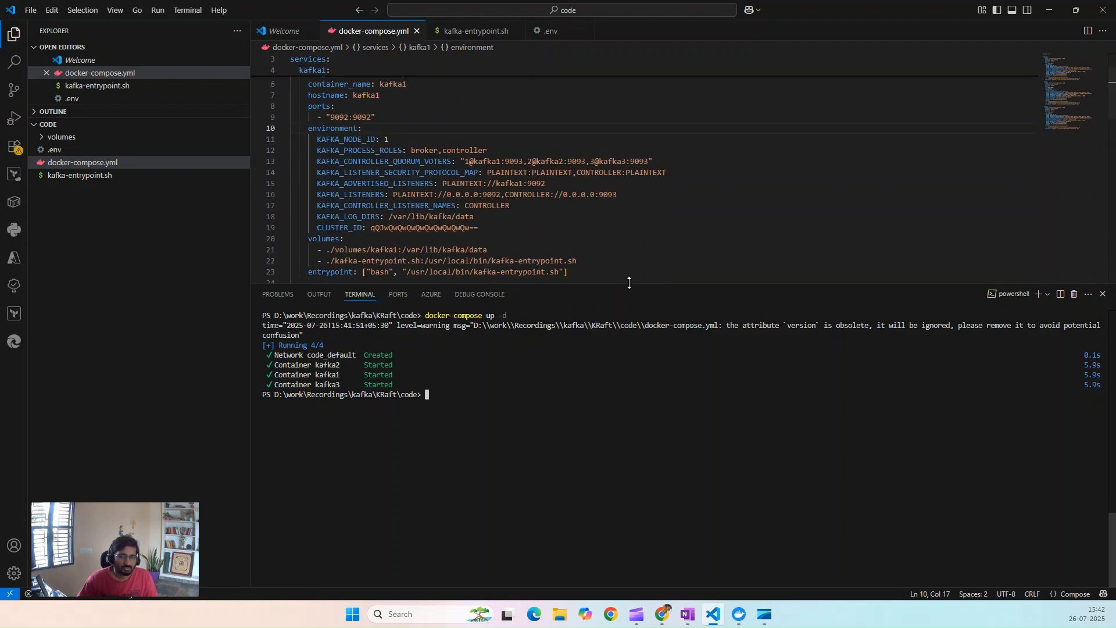
{"action": "type", "text": "doc"}
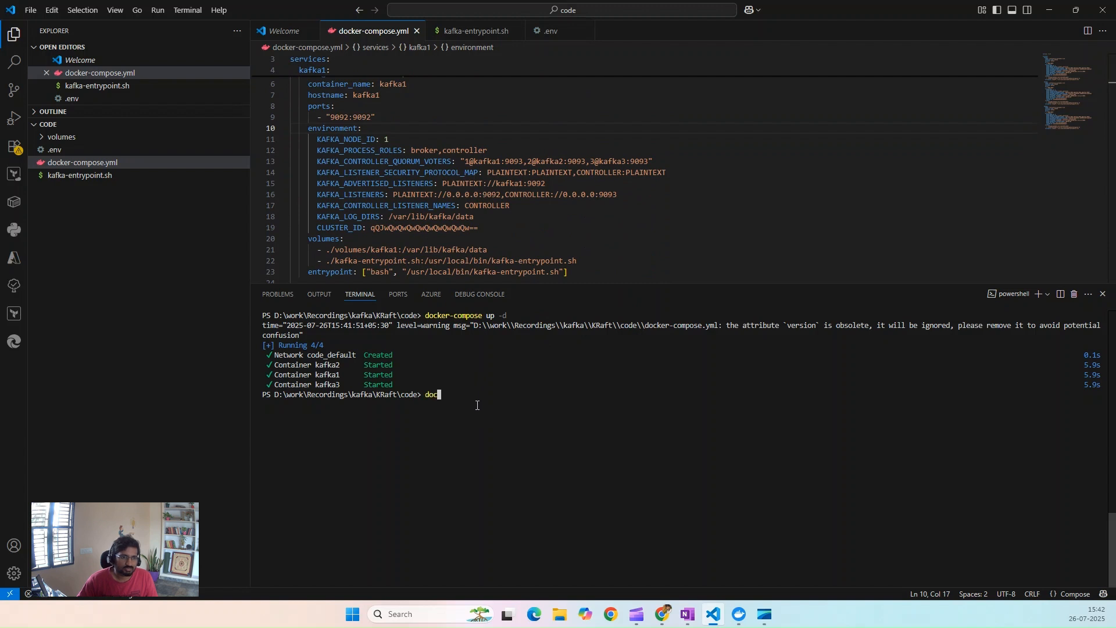
{"action": "type", "text": "ker exec -it kafka1 kafka-metadata-quorum  --bootstrap-server kafka1:9092  describe --status"}
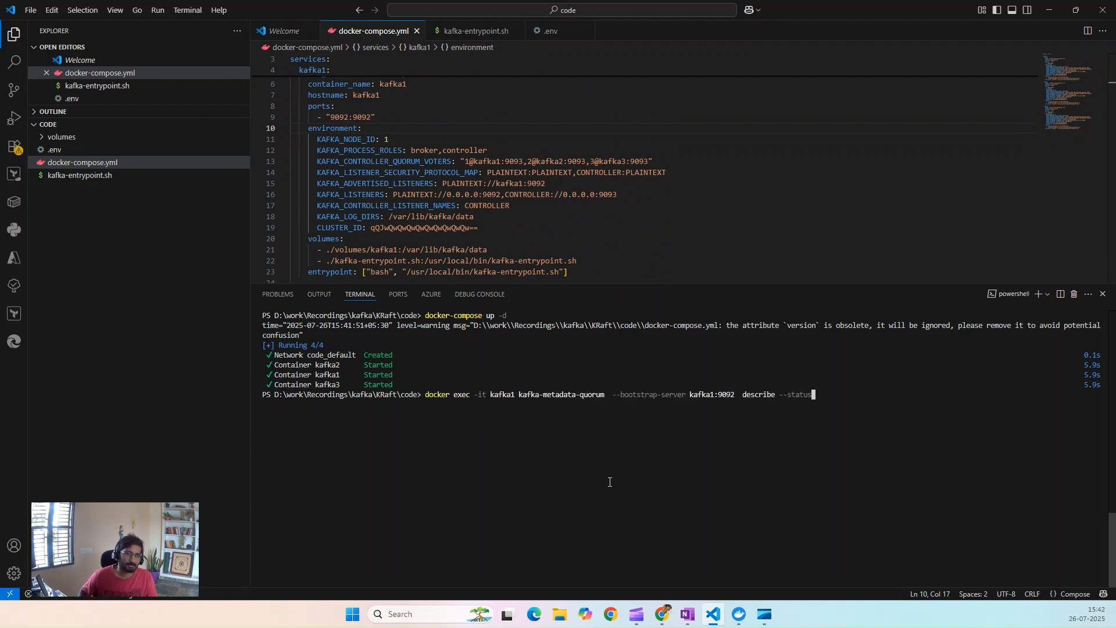
- Run kafka-metadata-quorum describe --status on kafka1, reporting leader node 2 with voters 1, 2, 3
{"action": "key", "text": "Return"}
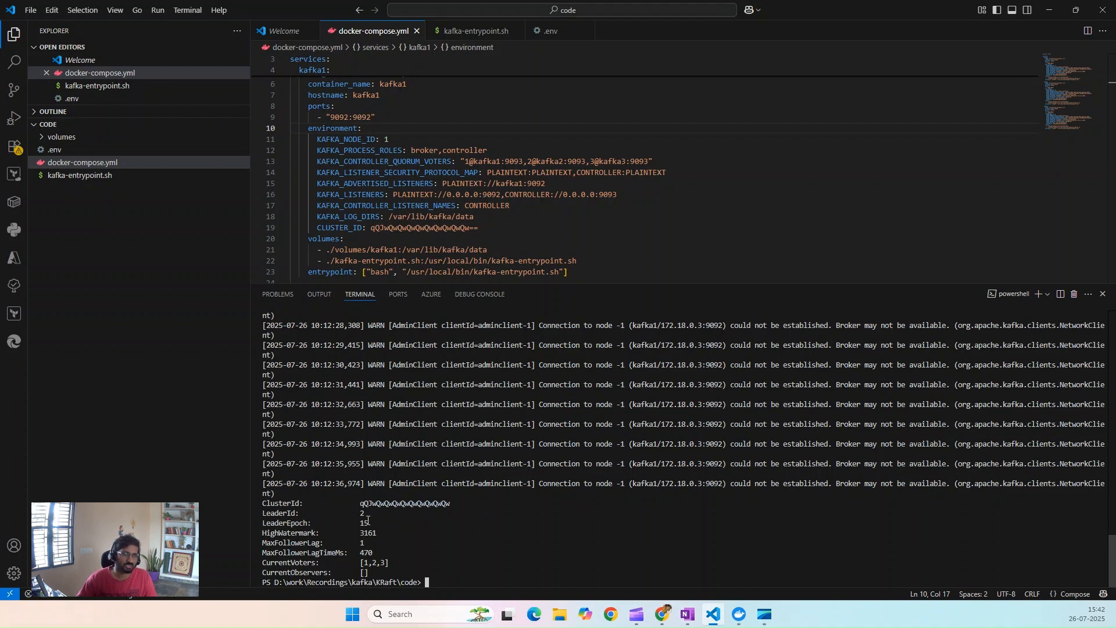
{"action": "scroll", "coordinate": [413, 192], "scroll_direction": "down", "scroll_amount": 4}
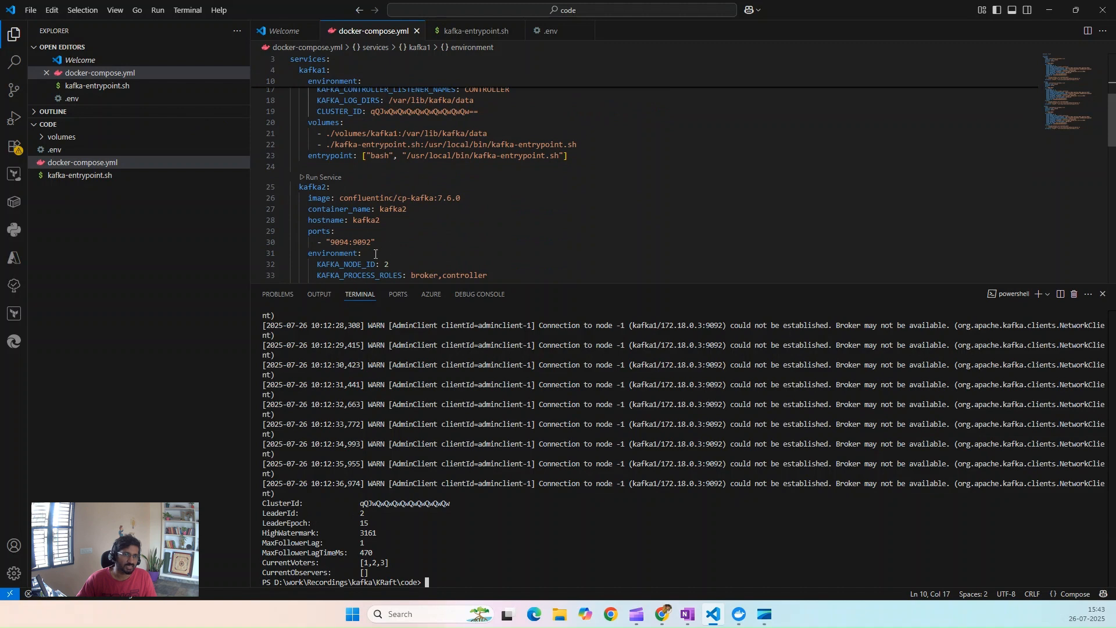
{"action": "scroll", "coordinate": [416, 210], "scroll_direction": "down", "scroll_amount": 3}
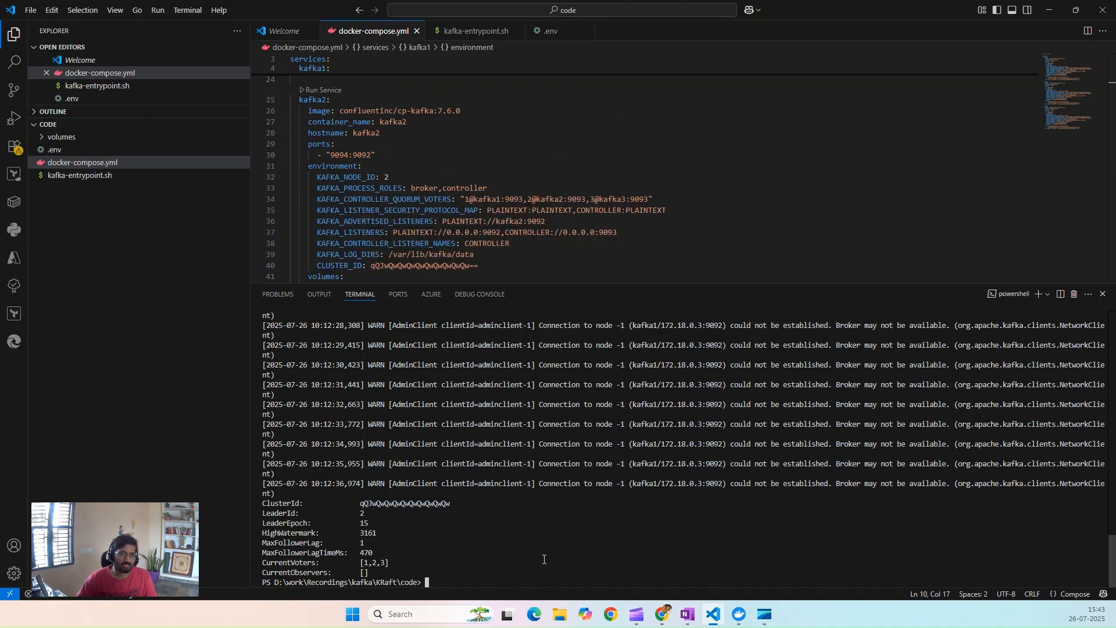
- Stop kafka2 with docker stop, then rerun the quorum status check on kafka1 showing leader node 1
{"action": "left_click", "coordinate": [501, 585]}
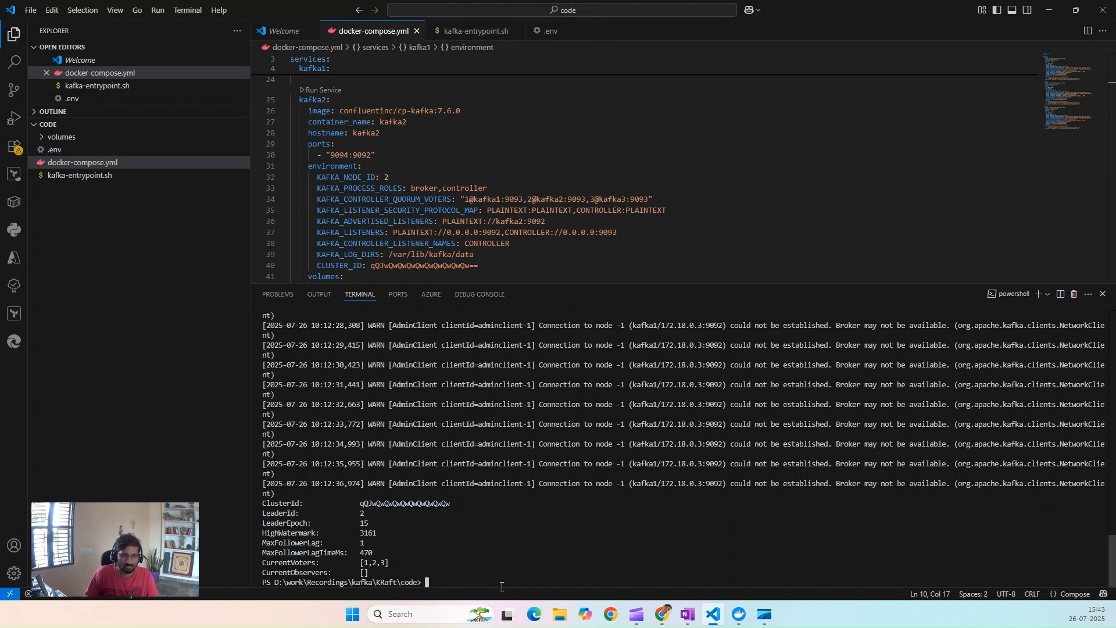
{"action": "type", "text": "docker sto"}
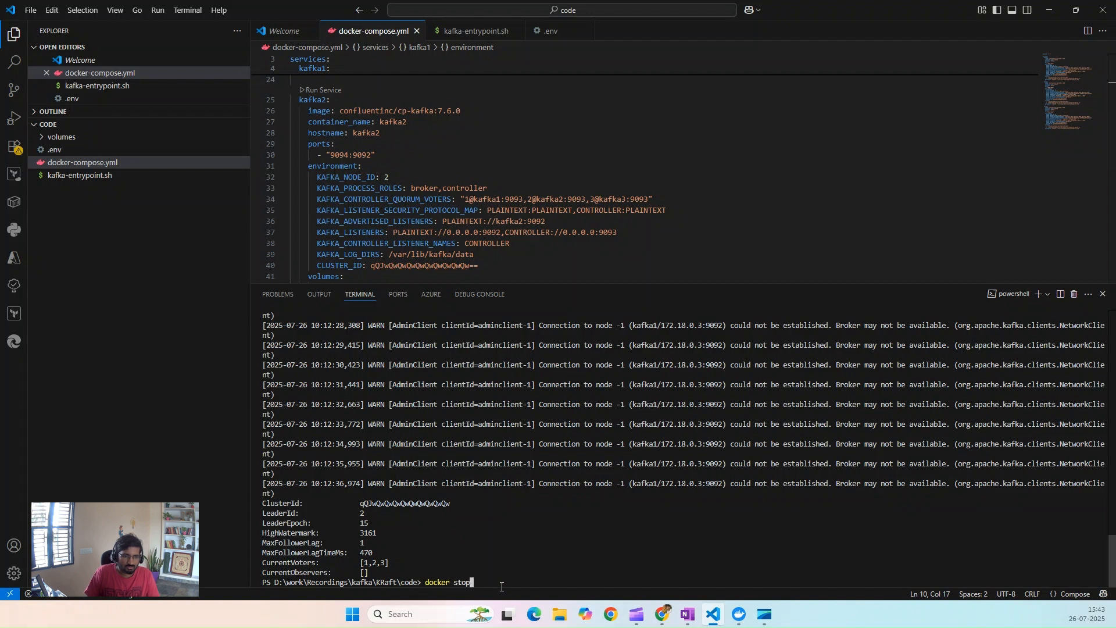
{"action": "type", "text": "p kafka"}
{"action": "type", "text": "2"}
{"action": "key", "text": "Return"}
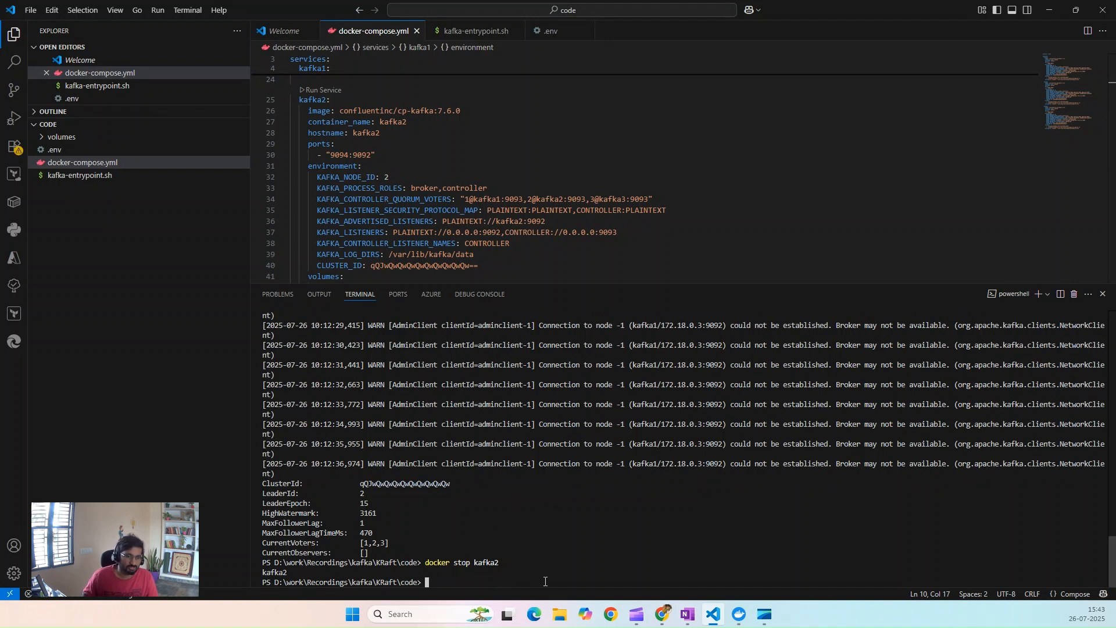
{"action": "type", "text": "docker exec -it kafka1 kafka-metadata-quorum  --bootstrap-server kafka1:9092  describe --status"}
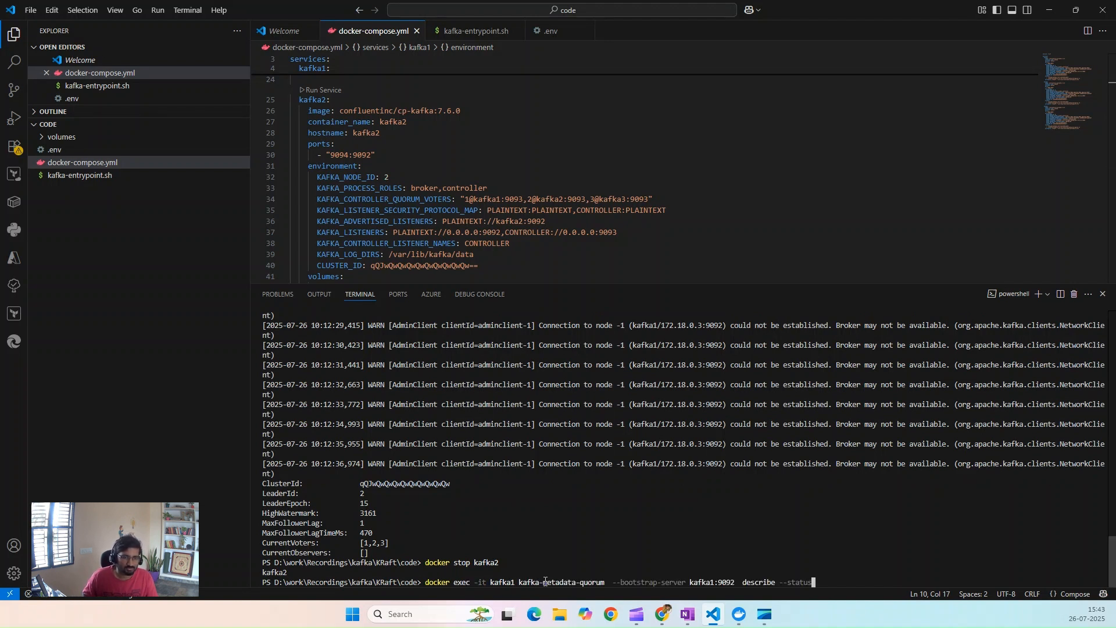
{"action": "key", "text": "Return"}
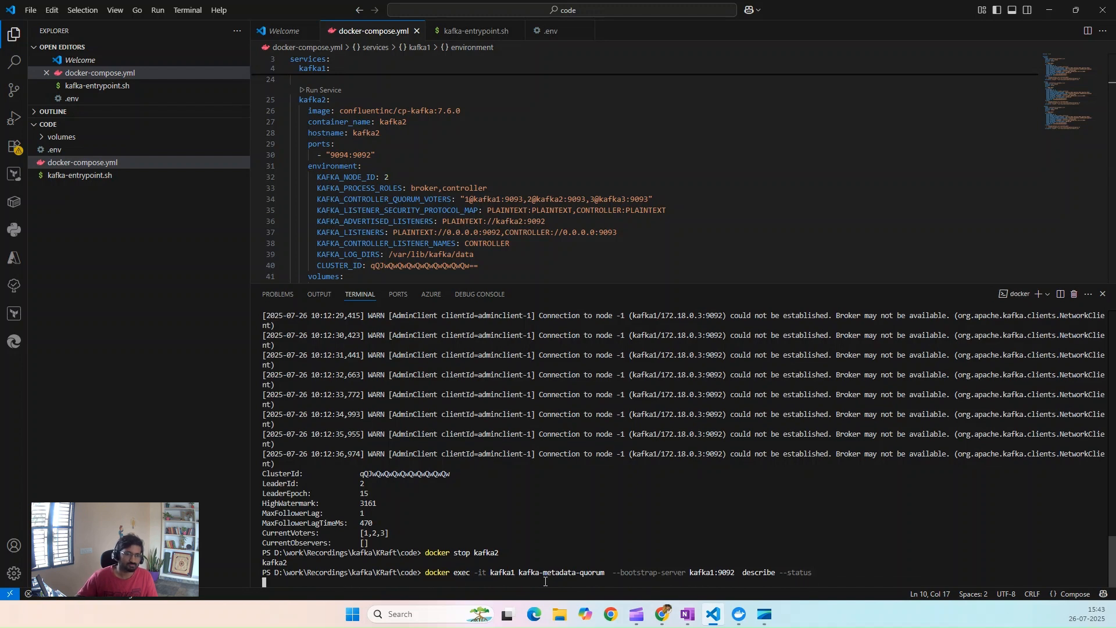